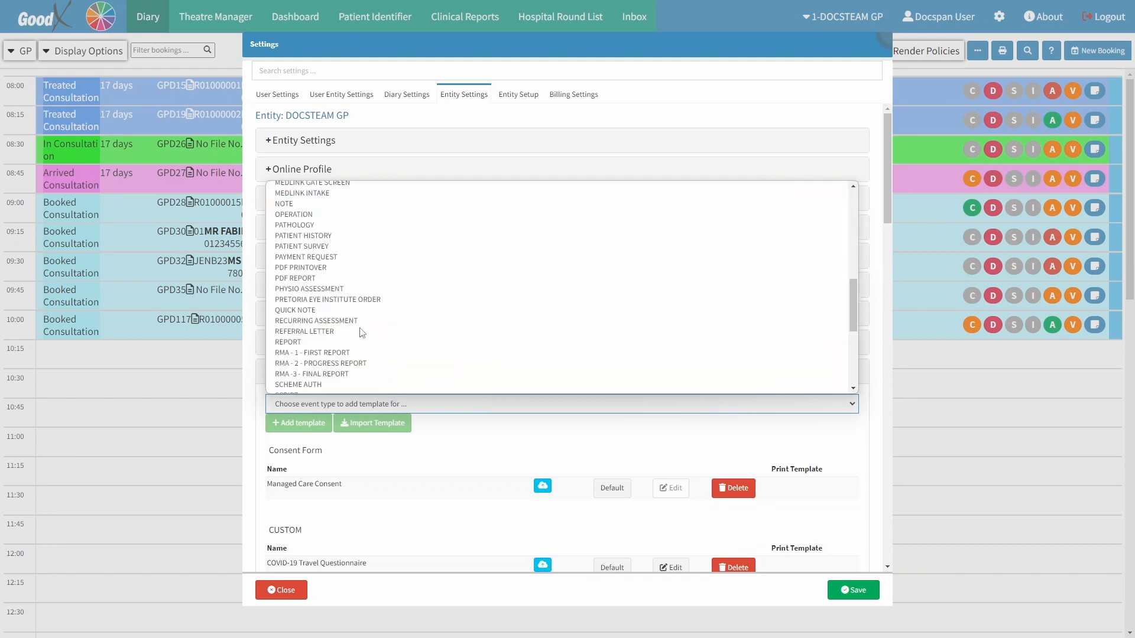
- Add a workflow event template for the RECURRING ASSESSMENT event type and set its description to RENAL DIALYSIS
{"action": "left_click", "coordinate": [355, 321]}
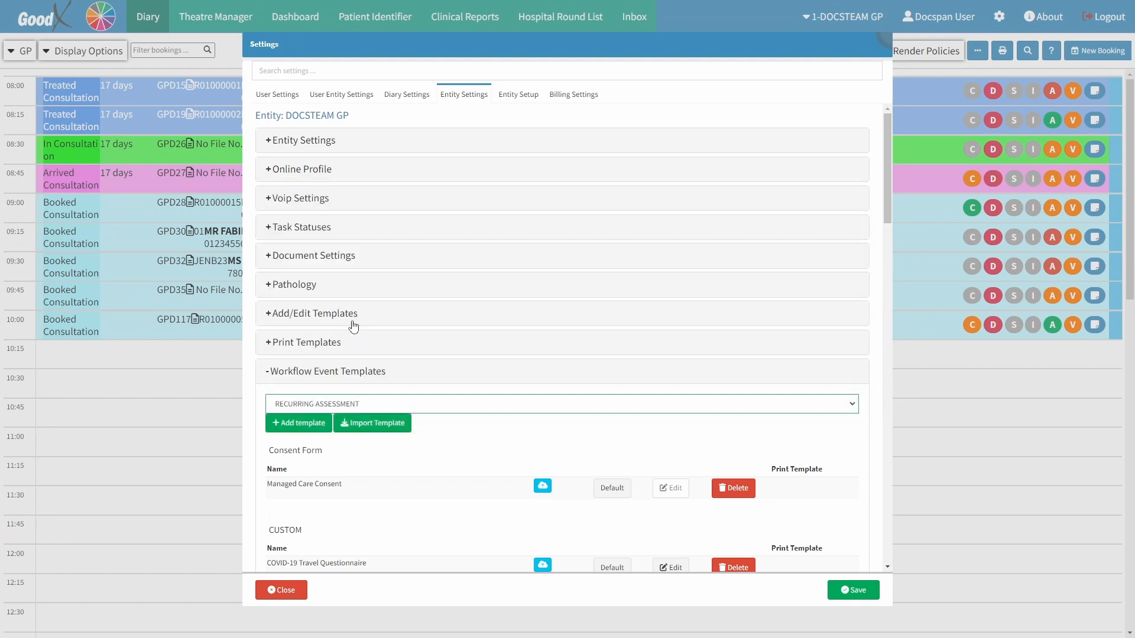
{"action": "left_click", "coordinate": [277, 425]}
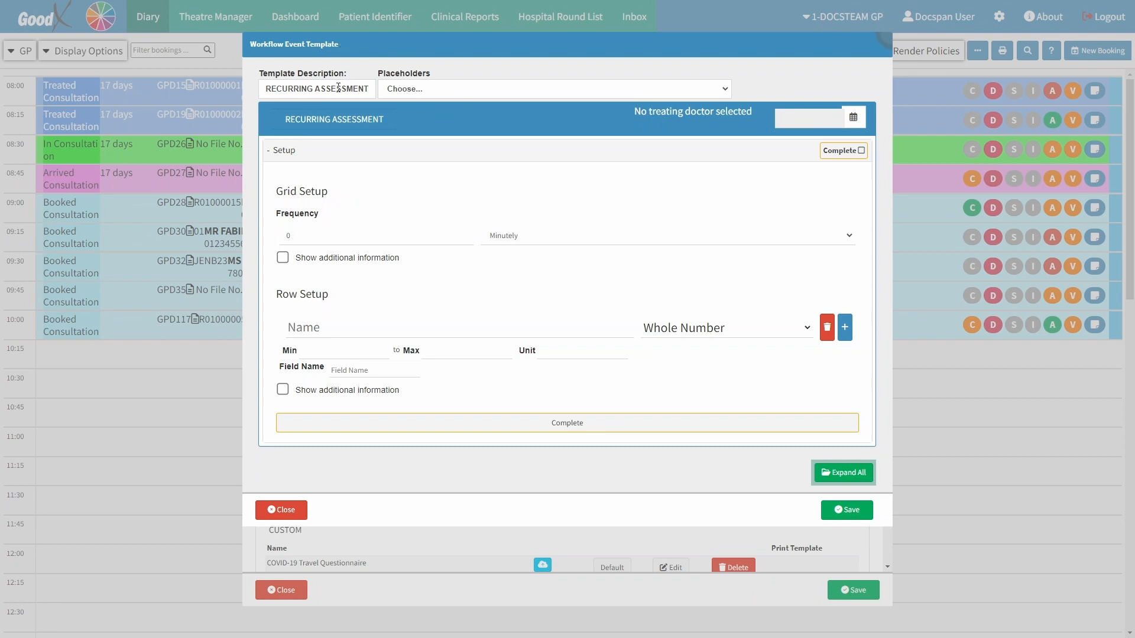
{"action": "left_click_drag", "start_coordinate": [366, 88], "coordinate": [265, 90]}
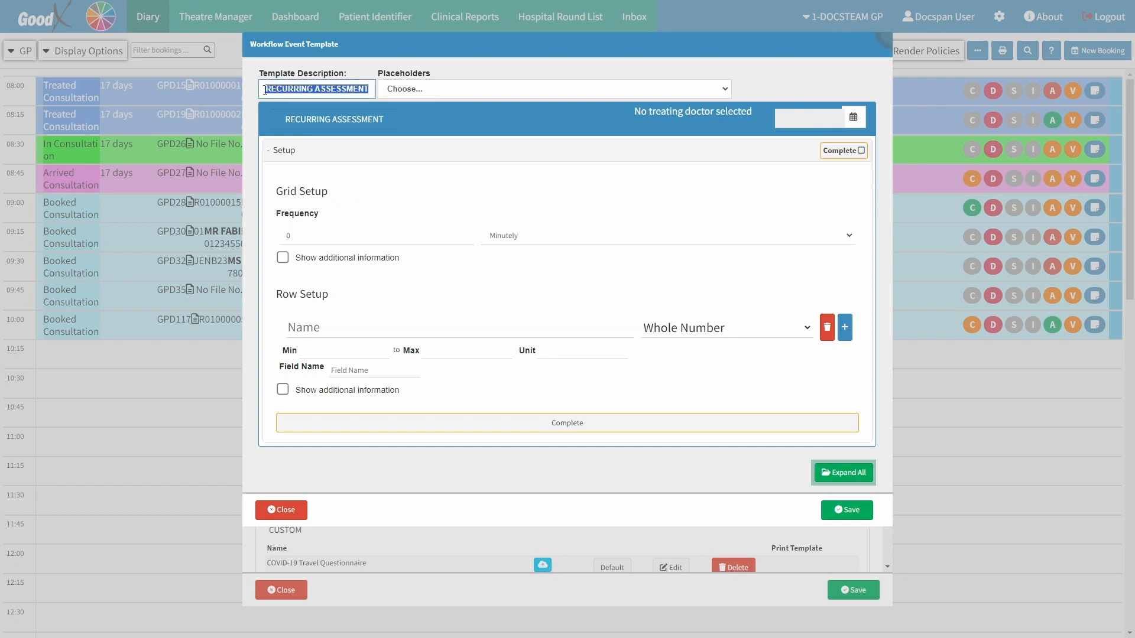
{"action": "type", "text": "RENAL DIALYSIS"}
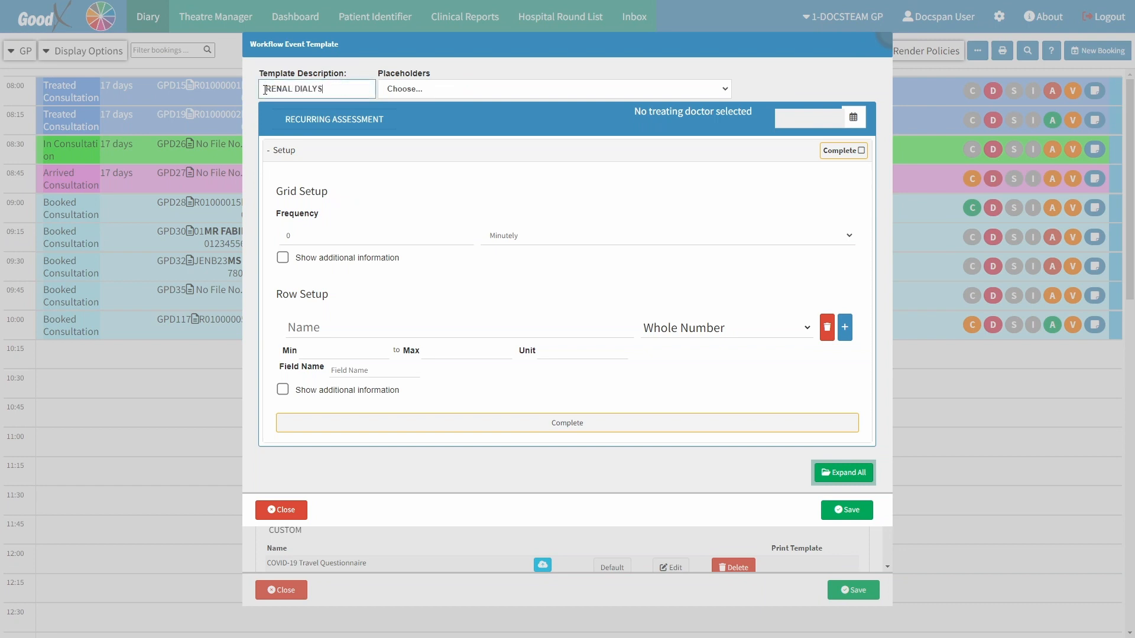
{"action": "left_click", "coordinate": [303, 67]}
- View the placeholders available for the template without choosing one
{"action": "left_click", "coordinate": [452, 90]}
{"action": "left_click", "coordinate": [453, 93]}
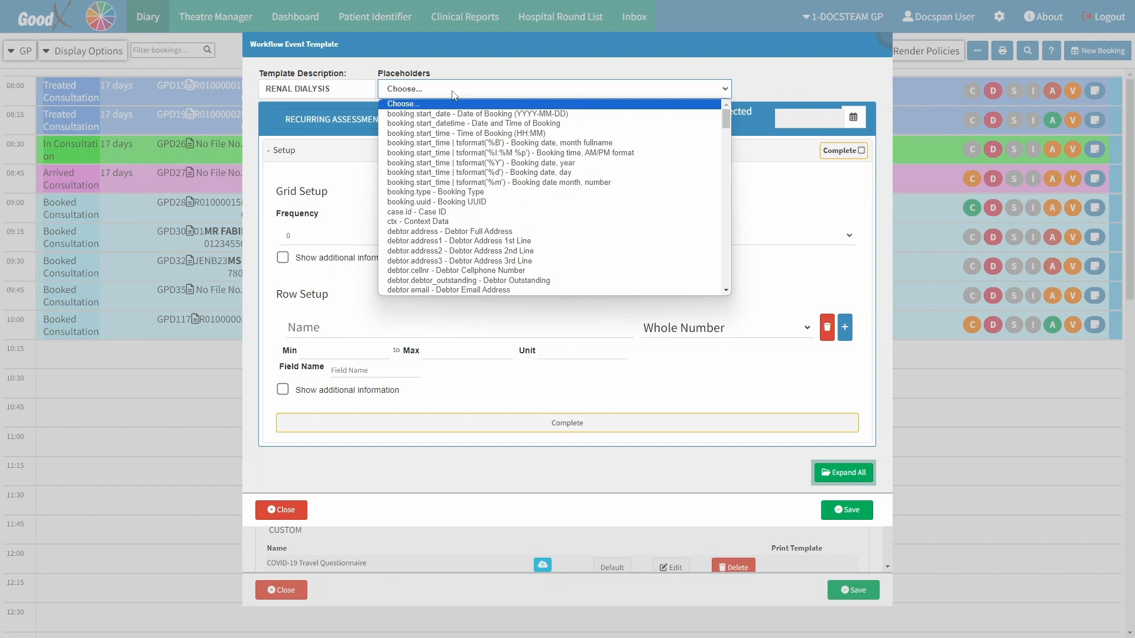
{"action": "left_click", "coordinate": [454, 94]}
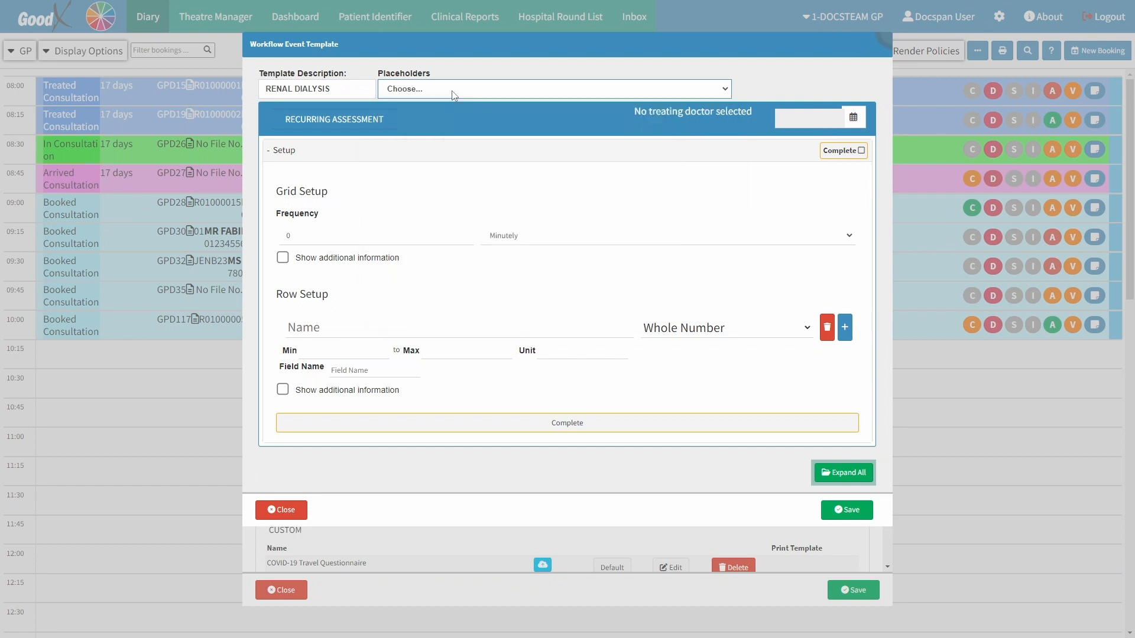
{"action": "left_click", "coordinate": [341, 197]}
- Set the grid frequency of the recurring assessment to 1, Hourly
{"action": "left_click", "coordinate": [309, 238]}
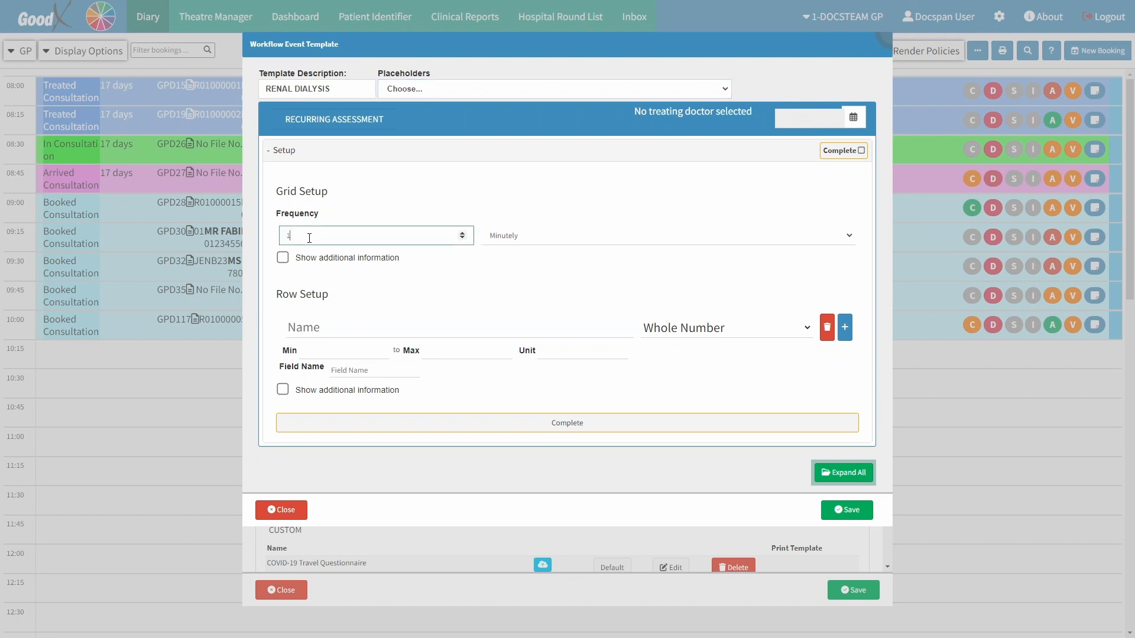
{"action": "type", "text": "1"}
{"action": "left_click", "coordinate": [325, 226]}
{"action": "left_click", "coordinate": [507, 235]}
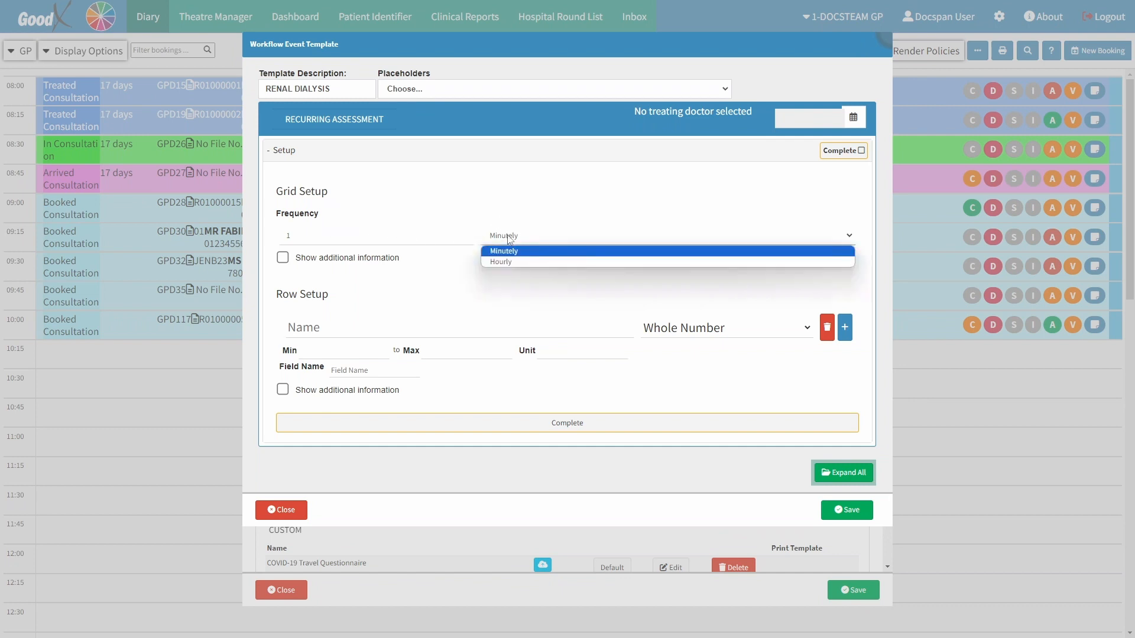
{"action": "left_click", "coordinate": [502, 262]}
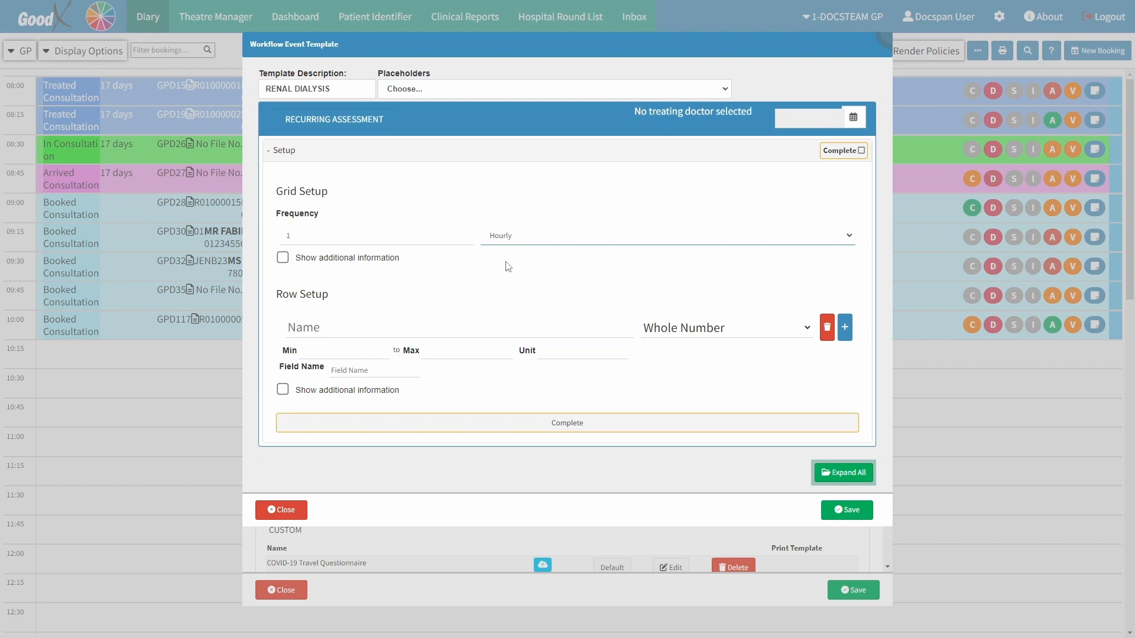
- Show additional information for the grid setup and enter "The following checks are to be done hourly."
{"action": "left_click", "coordinate": [283, 258]}
{"action": "left_click", "coordinate": [289, 296]}
{"action": "type", "text": "Th"}
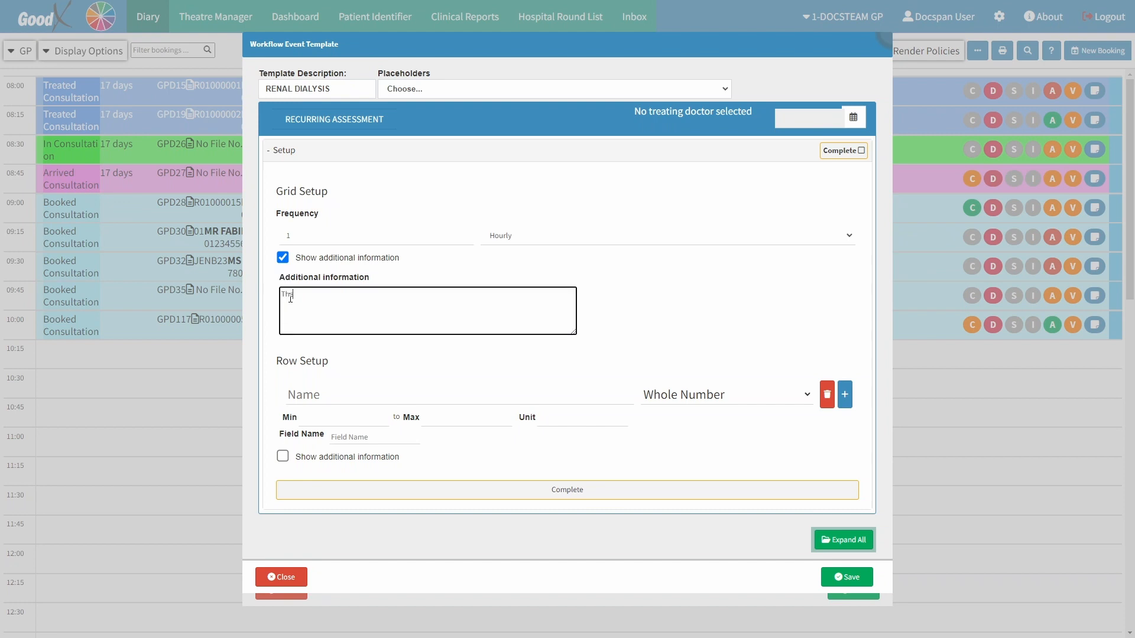
{"action": "type", "text": "e following checks are to be done hourly."}
{"action": "left_click", "coordinate": [374, 269]}
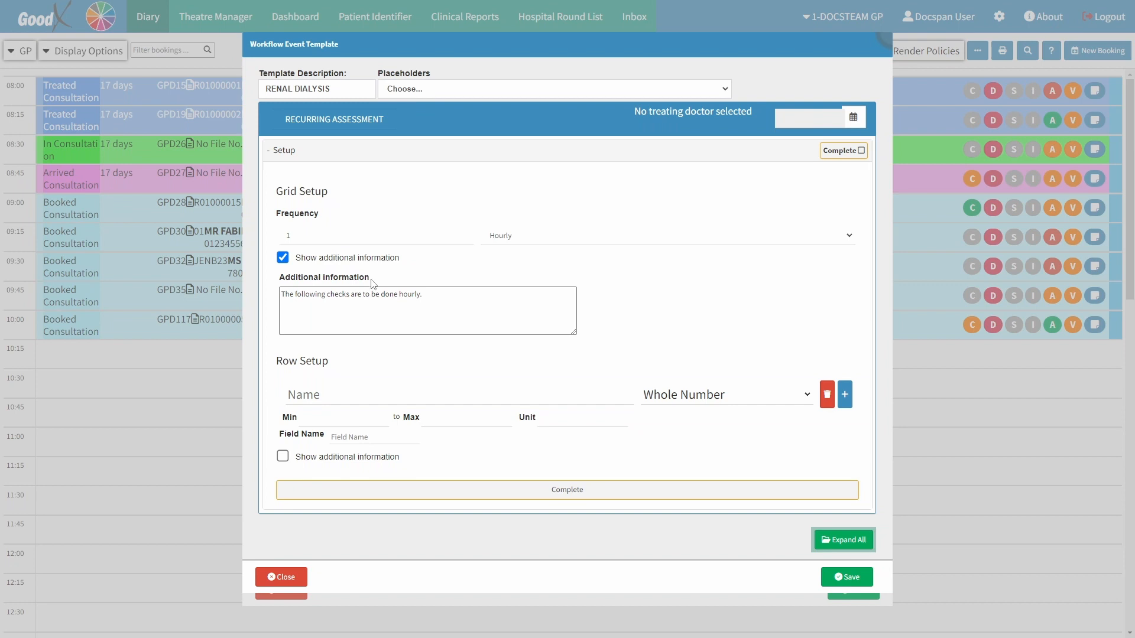
- Name the first assessment row Blood Sugar and use Whole Number as its type
{"action": "left_click", "coordinate": [338, 361]}
{"action": "left_click", "coordinate": [319, 394]}
{"action": "type", "text": "Blood Sugar"}
{"action": "left_click", "coordinate": [725, 401]}
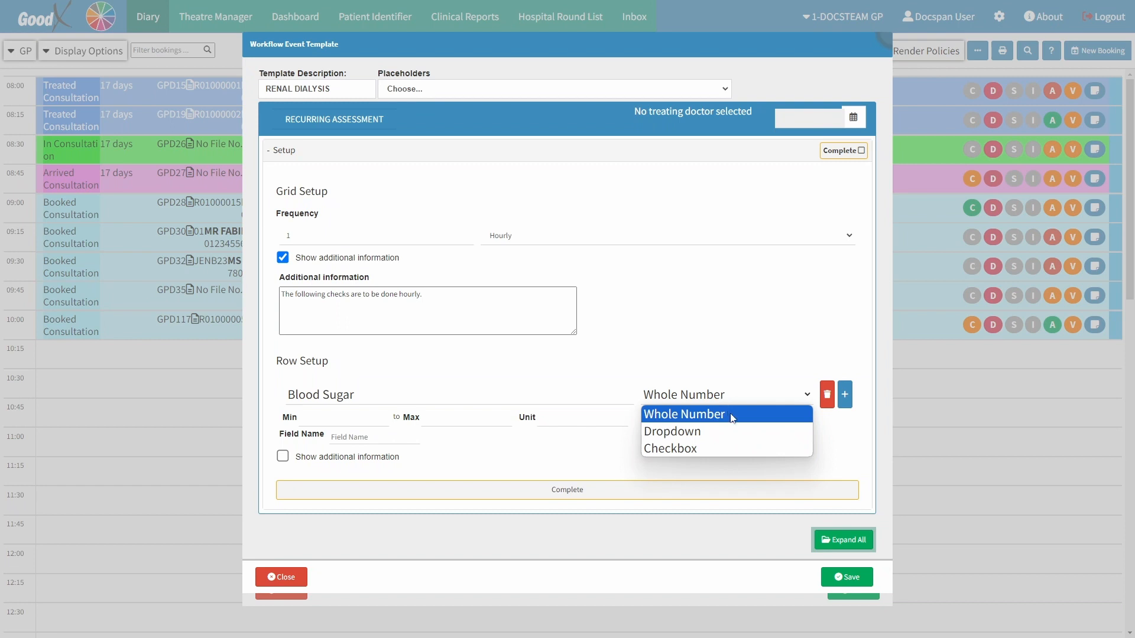
{"action": "left_click", "coordinate": [732, 418]}
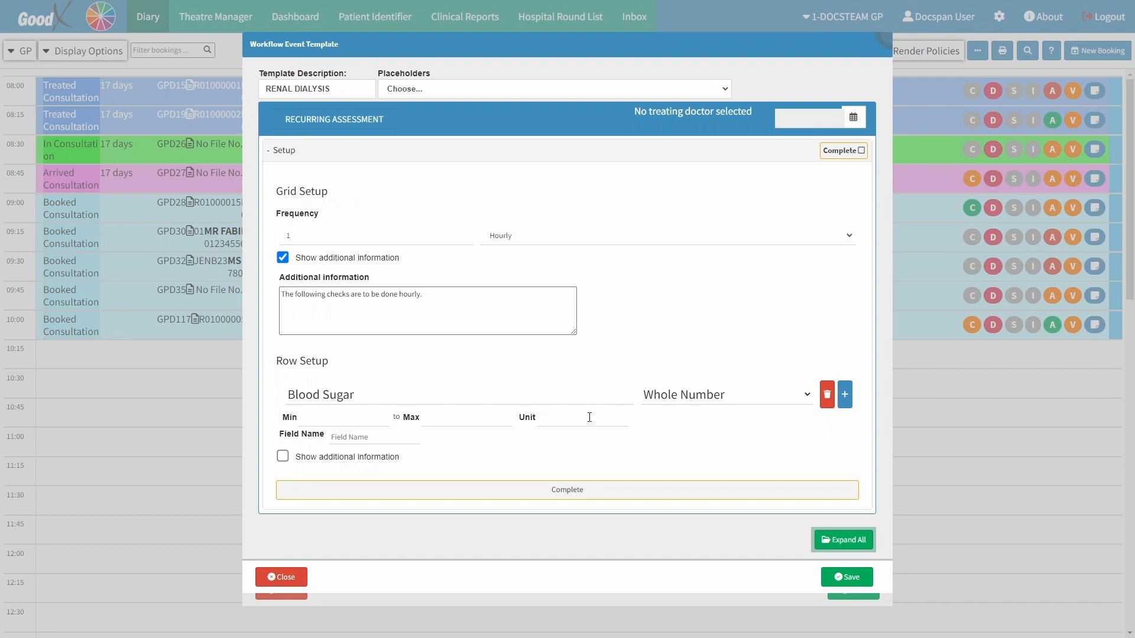
- Give the Blood Sugar row a minimum of 1, maximum of 30, unit mmol/L and field name Blood Sugar
{"action": "left_click", "coordinate": [330, 417]}
{"action": "type", "text": "1"}
{"action": "left_click", "coordinate": [447, 421]}
{"action": "left_click", "coordinate": [543, 418]}
{"action": "type", "text": "mmol/L"}
{"action": "left_click", "coordinate": [370, 436]}
{"action": "type", "text": "Blood Su"}
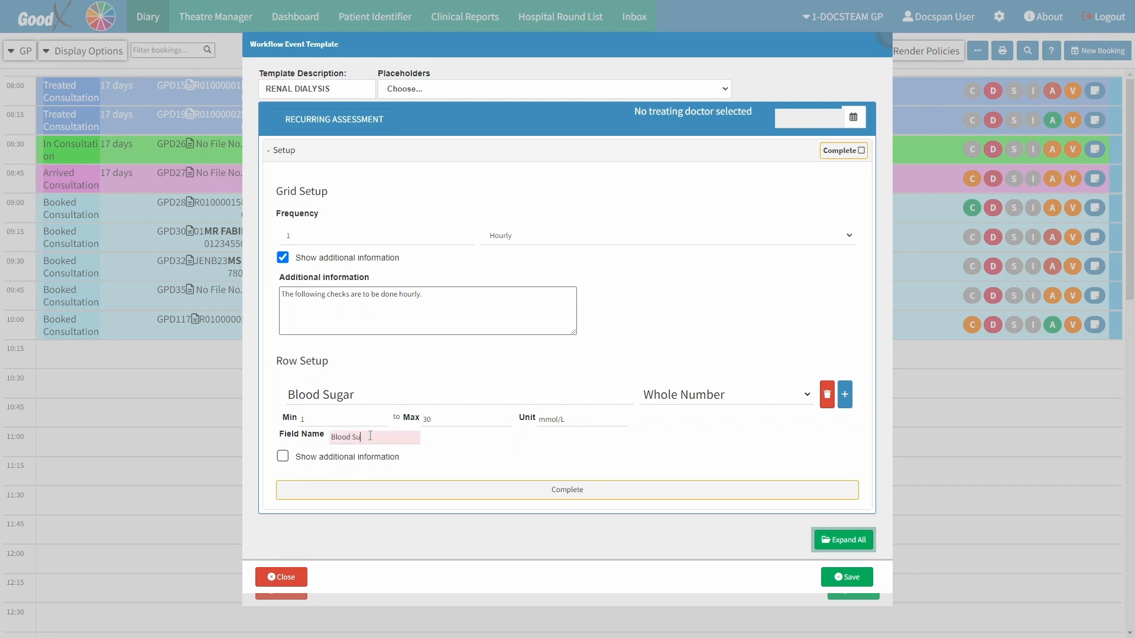
{"action": "type", "text": "gar"}
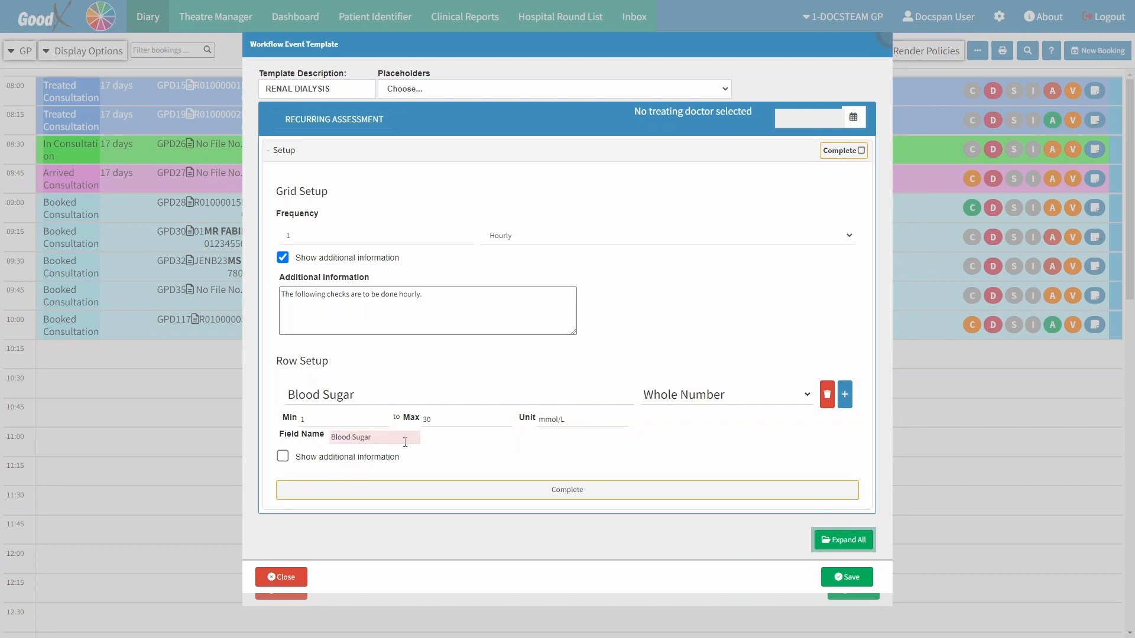
- Show additional information for the Blood Sugar row and enter "Glucose levels to be measured hourly."
{"action": "left_click", "coordinate": [283, 456]}
{"action": "left_click", "coordinate": [295, 496]}
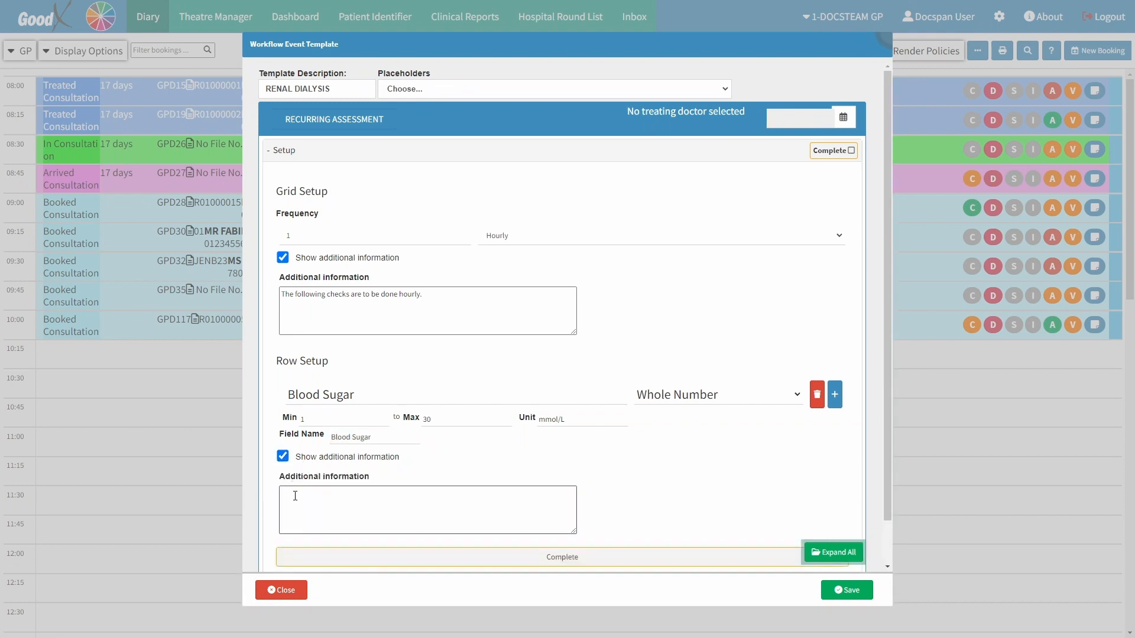
{"action": "left_click", "coordinate": [295, 495]}
{"action": "type", "text": "Gluc"}
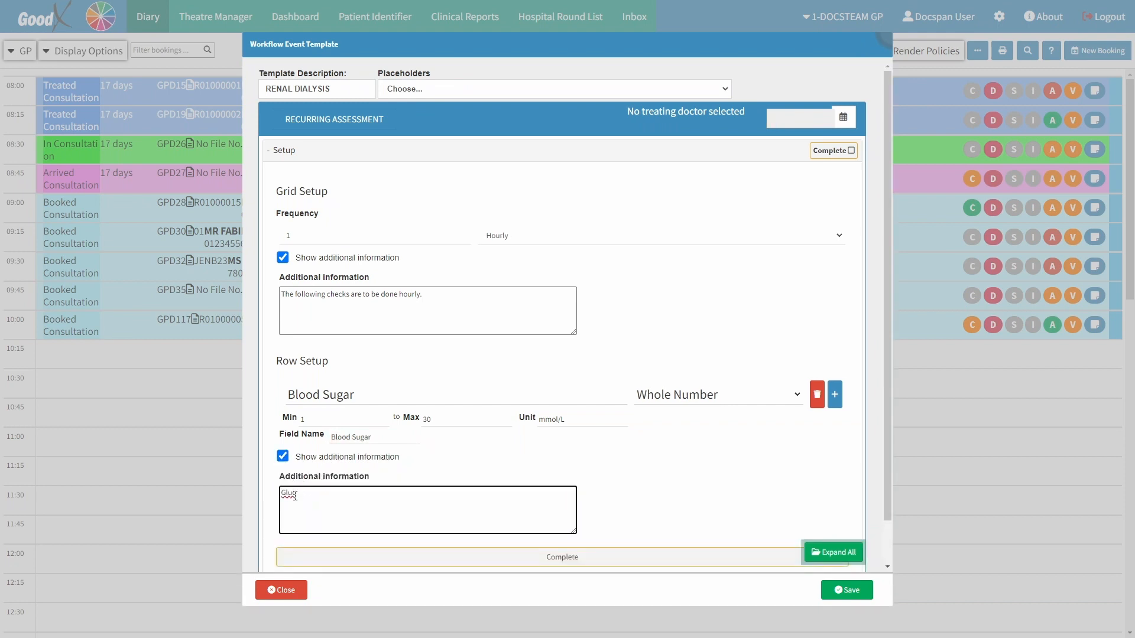
{"action": "type", "text": "ose levels to be measured hourly."}
{"action": "left_click", "coordinate": [388, 480]}
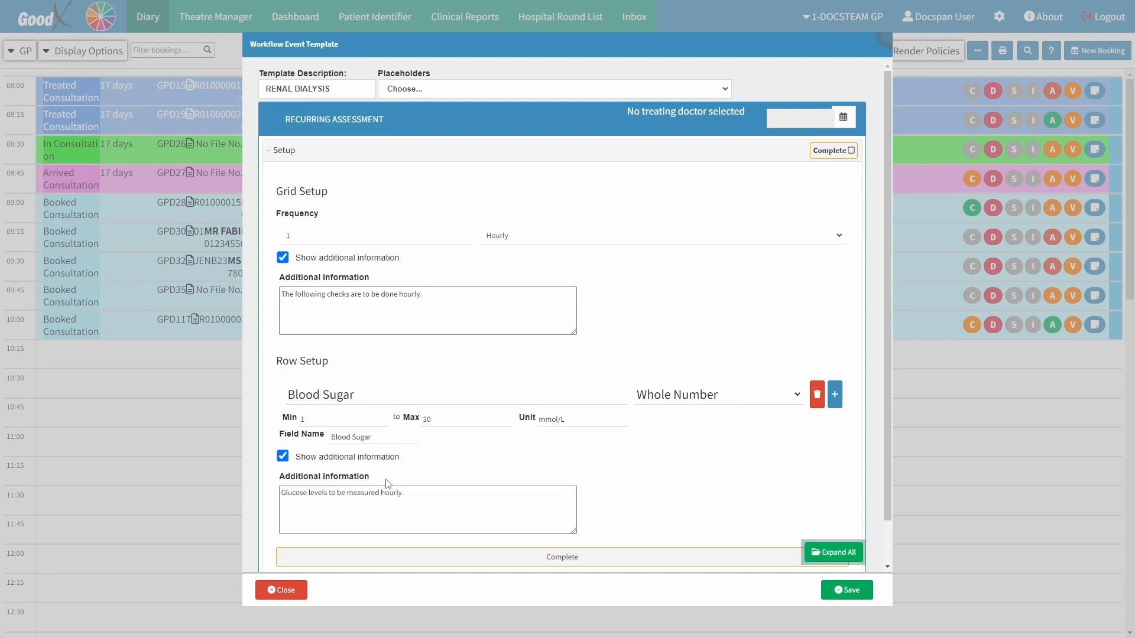
- Add a second assessment row named Blood Pressure with the Dropdown type
{"action": "left_click", "coordinate": [817, 406]}
{"action": "left_click", "coordinate": [835, 401]}
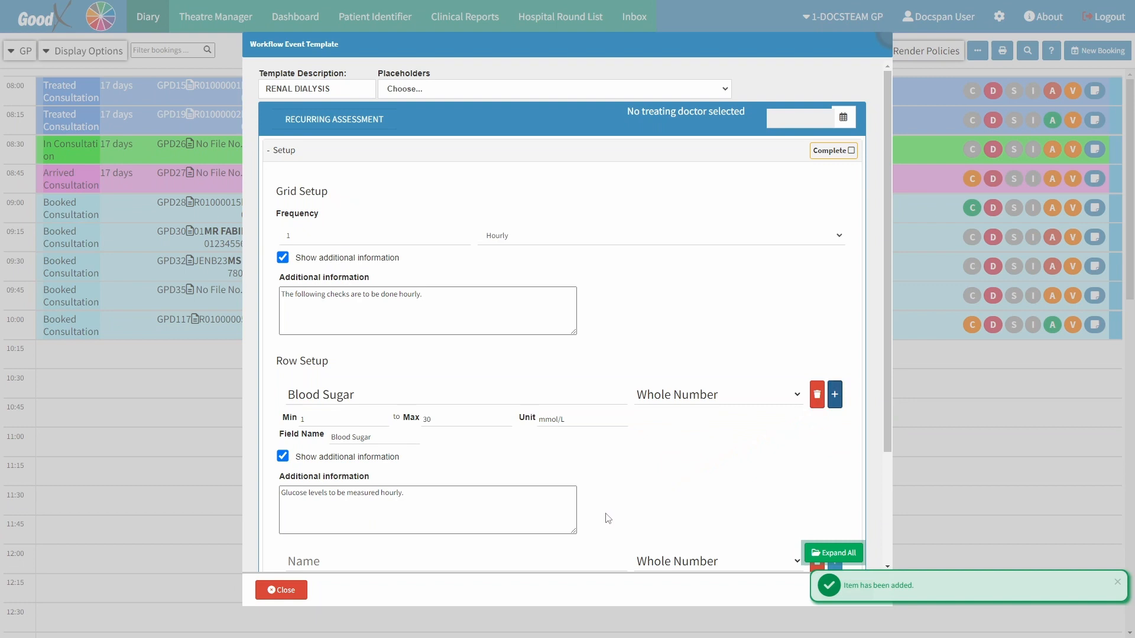
{"action": "scroll", "coordinate": [609, 518], "scroll_direction": "down", "scroll_amount": 3}
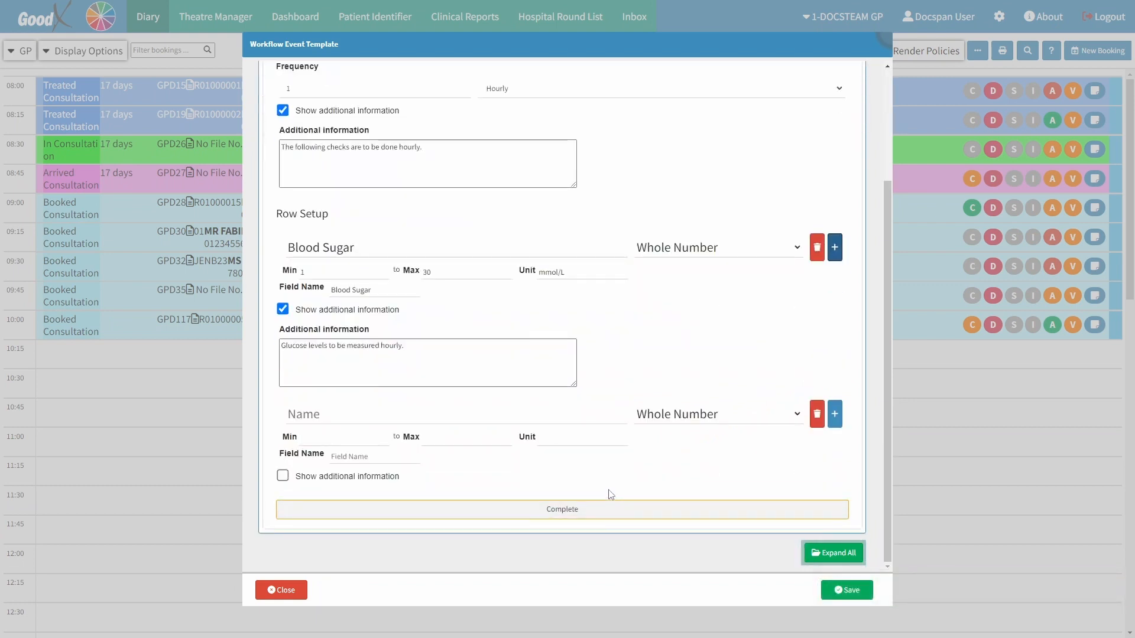
{"action": "left_click", "coordinate": [335, 413]}
{"action": "type", "text": "Blood Pressure"}
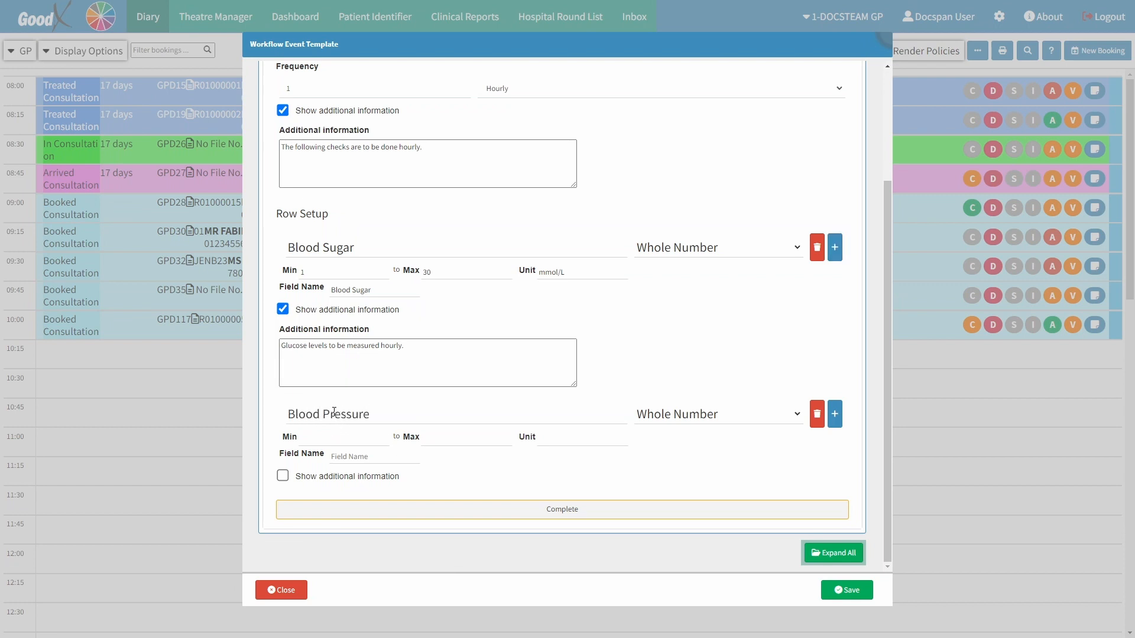
{"action": "left_click", "coordinate": [726, 415]}
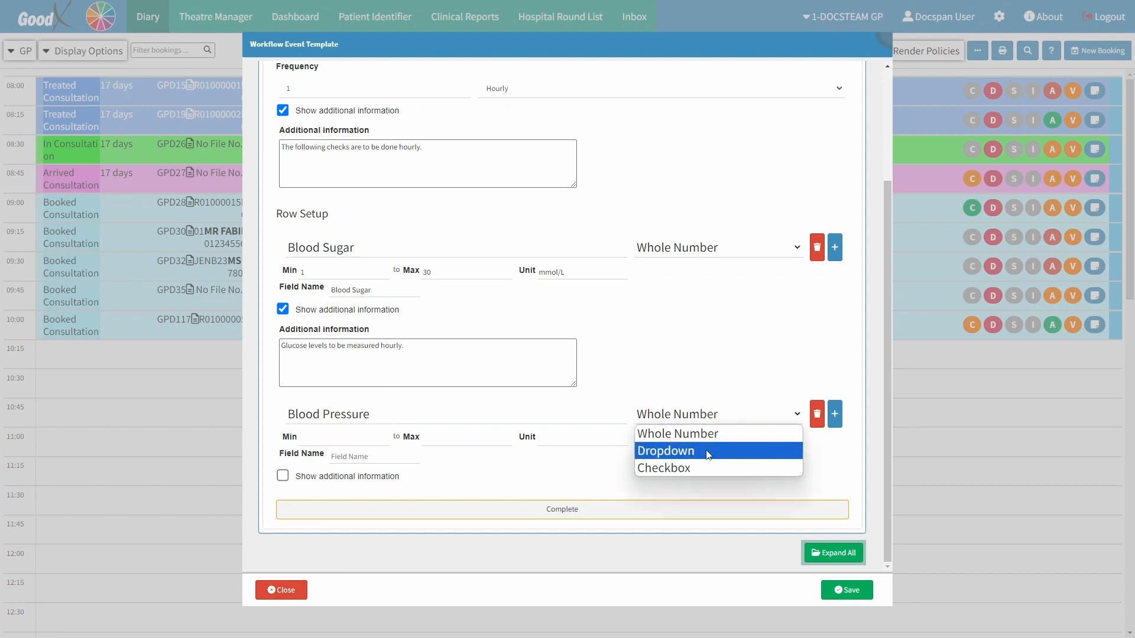
{"action": "left_click", "coordinate": [712, 451]}
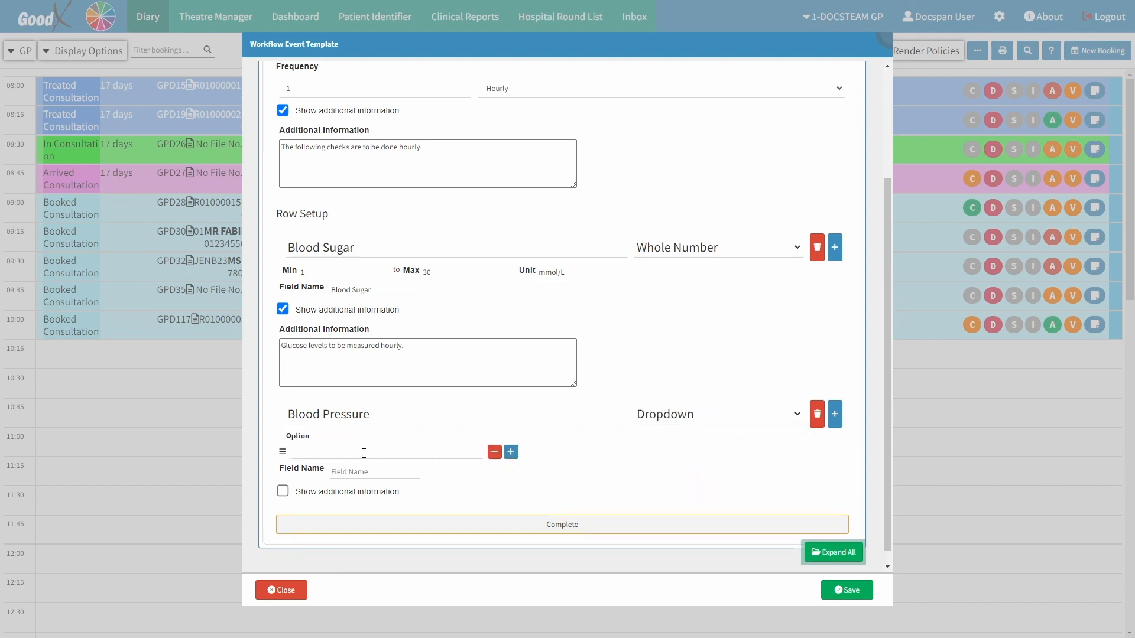
- Enter the option "Very High >= 180/140" for the Blood Pressure row and set its field name to Blood Pressure
{"action": "left_click", "coordinate": [321, 454]}
{"action": "type", "text": "Very High >= 180/140"}
{"action": "left_click", "coordinate": [513, 454]}
{"action": "left_click", "coordinate": [374, 473]}
{"action": "type", "text": "Blood Pressure"}
{"action": "left_click", "coordinate": [430, 482]}
- Show additional information for the Blood Pressure row and enter "Blood Pressure to be measured hourly."
{"action": "left_click", "coordinate": [283, 493]}
{"action": "left_click", "coordinate": [289, 533]}
{"action": "type", "text": "Blood"}
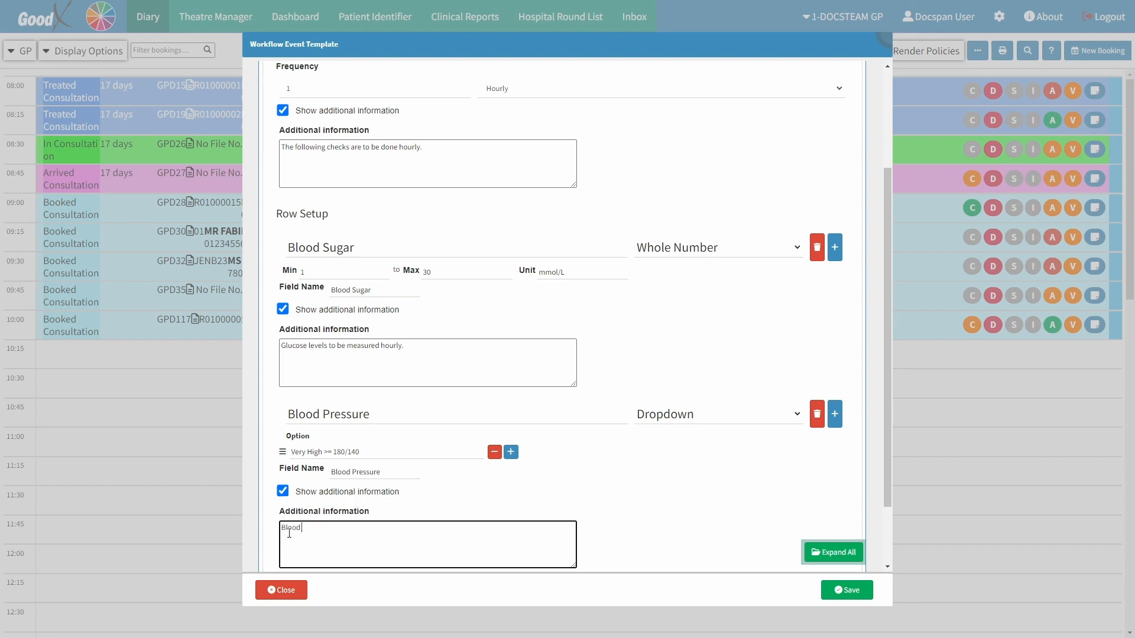
{"action": "type", "text": " Pressure to be measured hourly."}
- Add a third assessment row named Swelling with the Checkbox type
{"action": "left_click", "coordinate": [834, 415]}
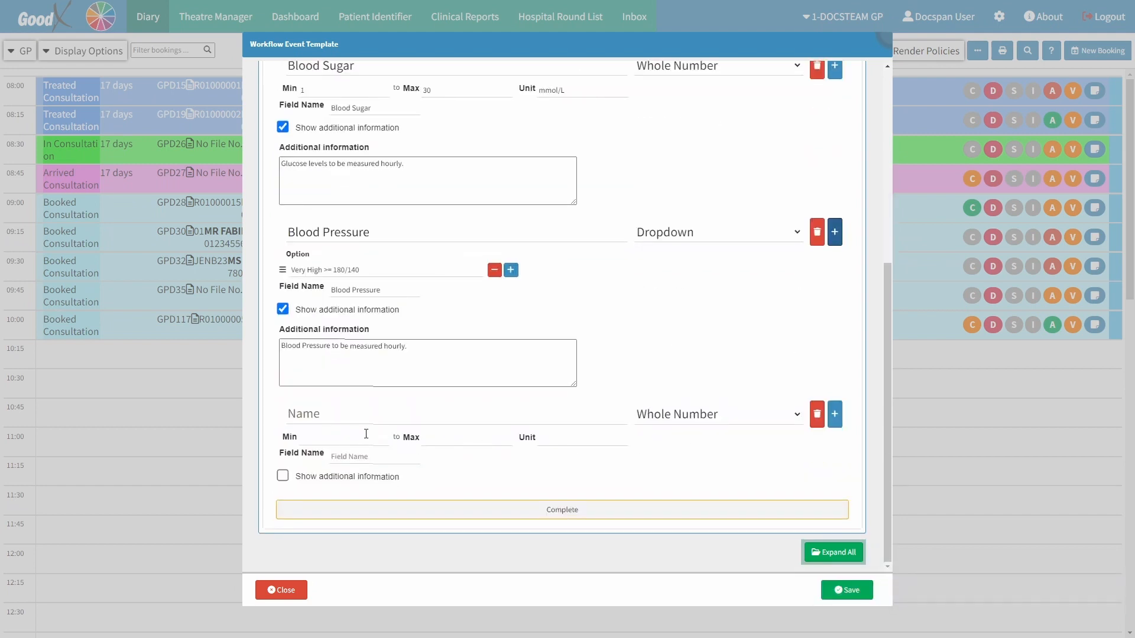
{"action": "left_click", "coordinate": [337, 414]}
{"action": "type", "text": "Swelling"}
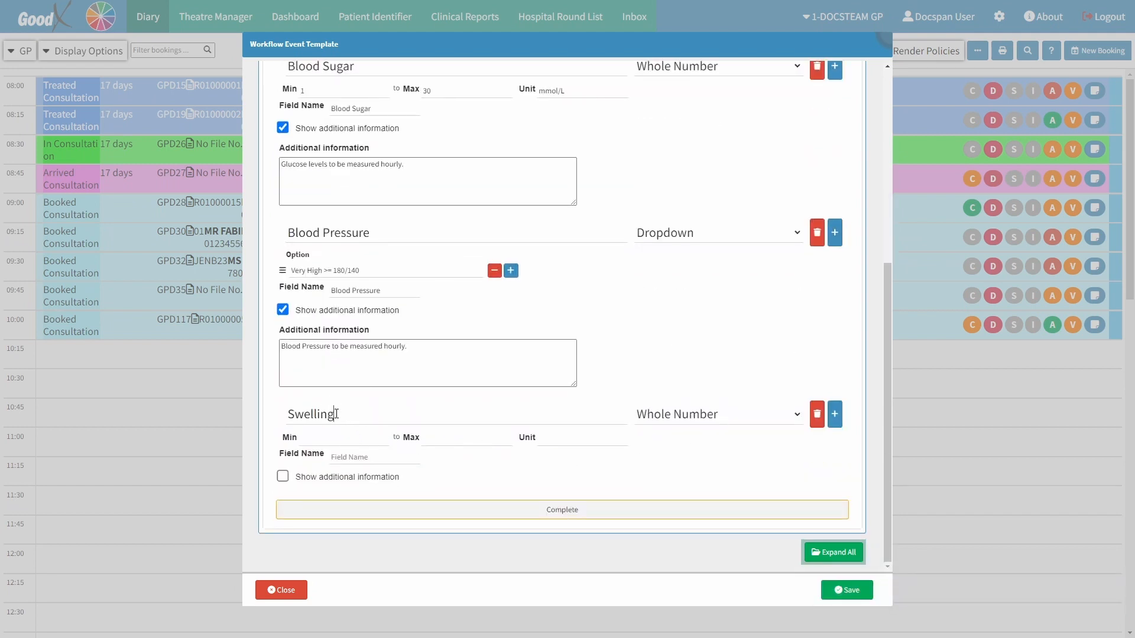
{"action": "left_click", "coordinate": [718, 412]}
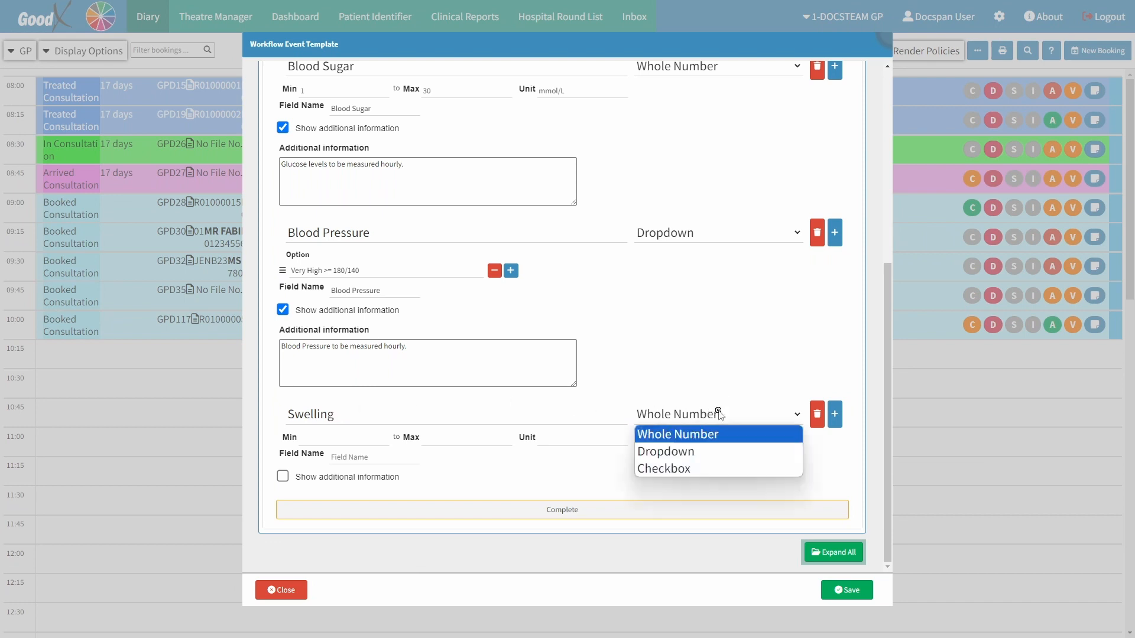
{"action": "left_click", "coordinate": [697, 469]}
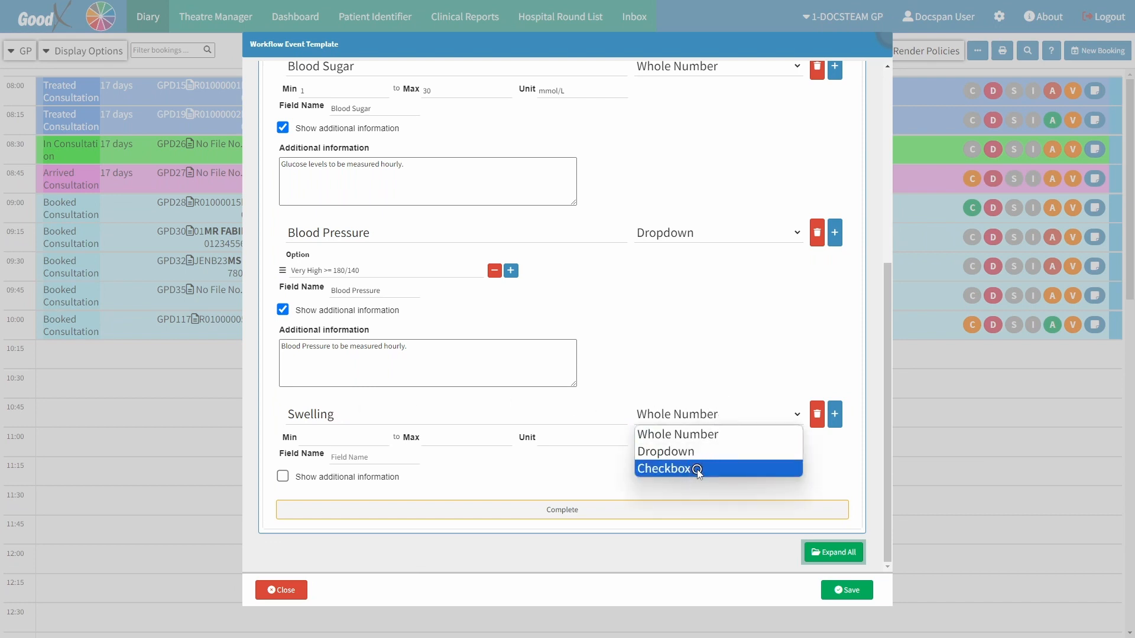
- Set the Swelling row's field name to Swelling and show its additional information with the text "Check for swelling every hour."
{"action": "left_click", "coordinate": [360, 458]}
{"action": "type", "text": "Swell"}
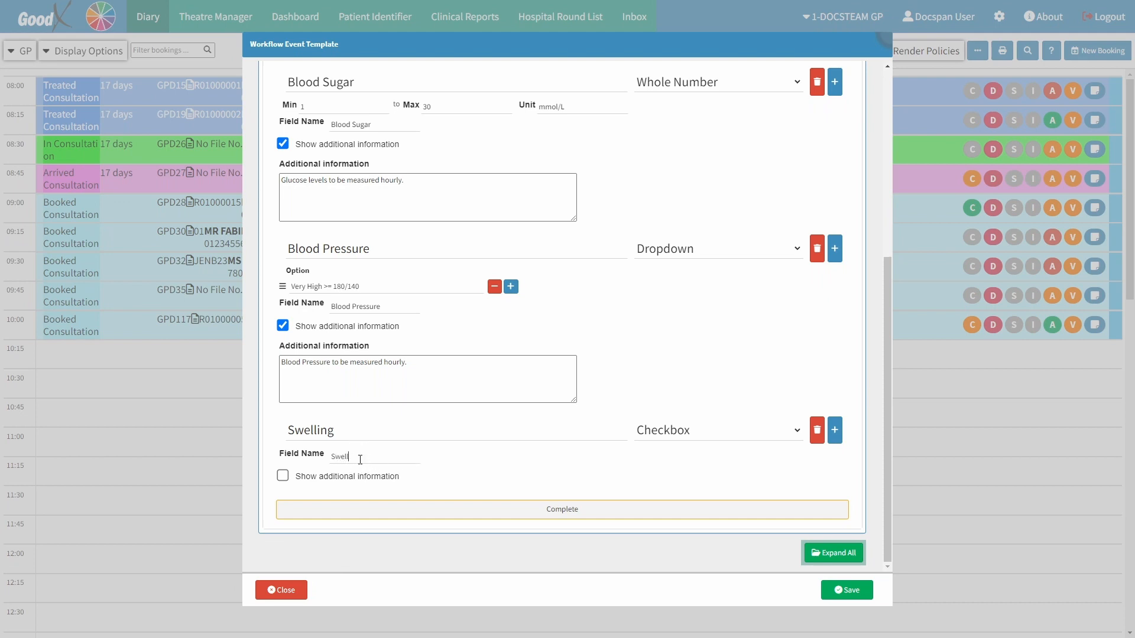
{"action": "type", "text": "ing"}
{"action": "left_click", "coordinate": [283, 476]}
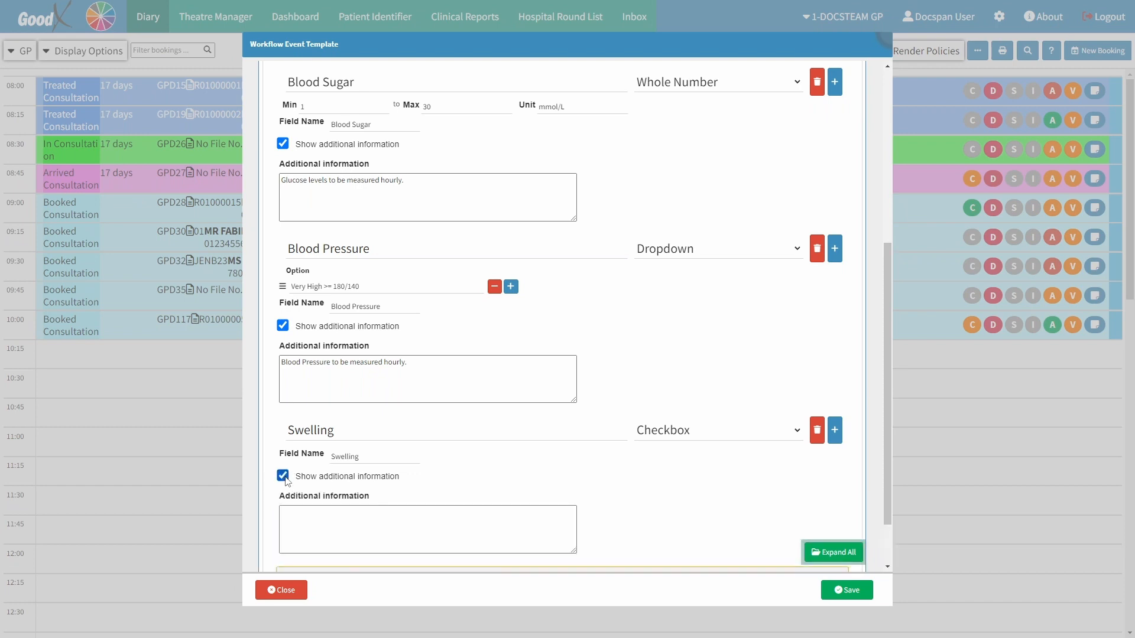
{"action": "left_click", "coordinate": [286, 516]}
{"action": "type", "text": "Check for swelling"}
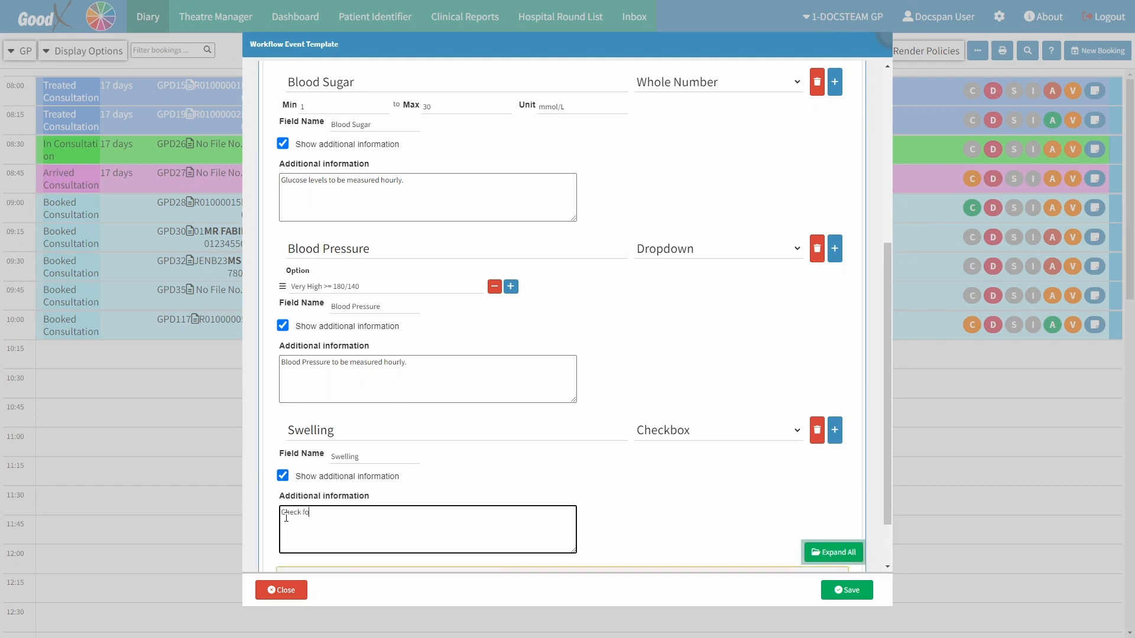
{"action": "type", "text": " every hour."}
{"action": "left_click", "coordinate": [387, 502]}
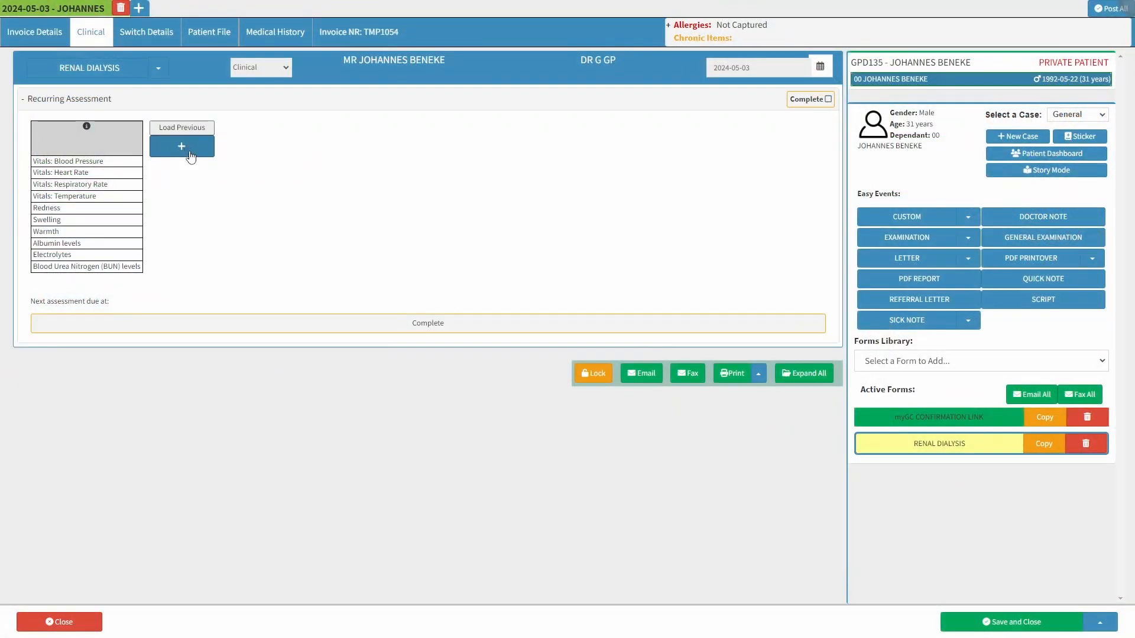
- Start a new assessment entry in the patient's RENAL DIALYSIS form
{"action": "left_click", "coordinate": [181, 147]}
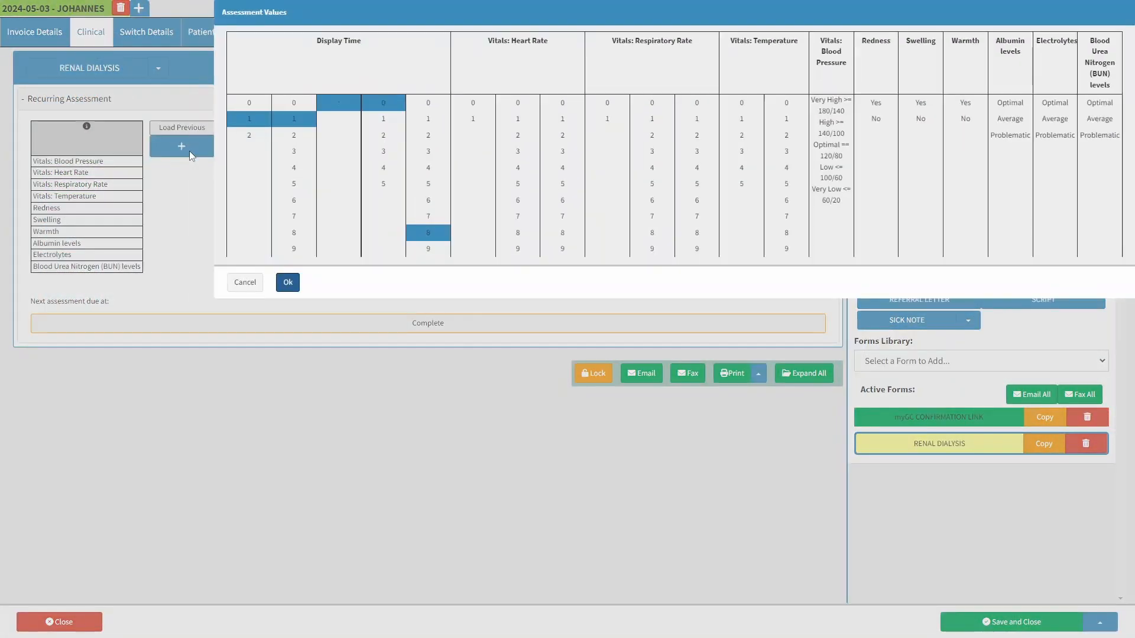